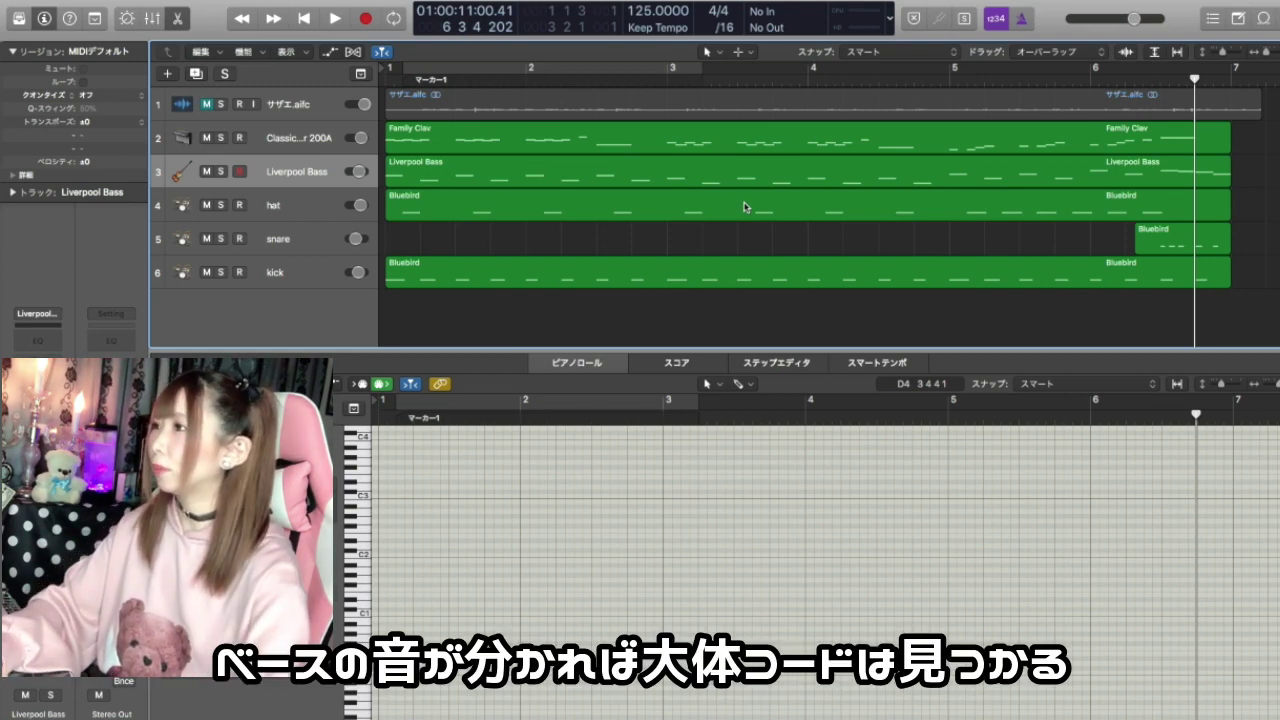
Show the Liverpool Bass region's notes, return the playhead to the start, and select the bass notes in bar 1
{"action": "left_click", "coordinate": [419, 165]}
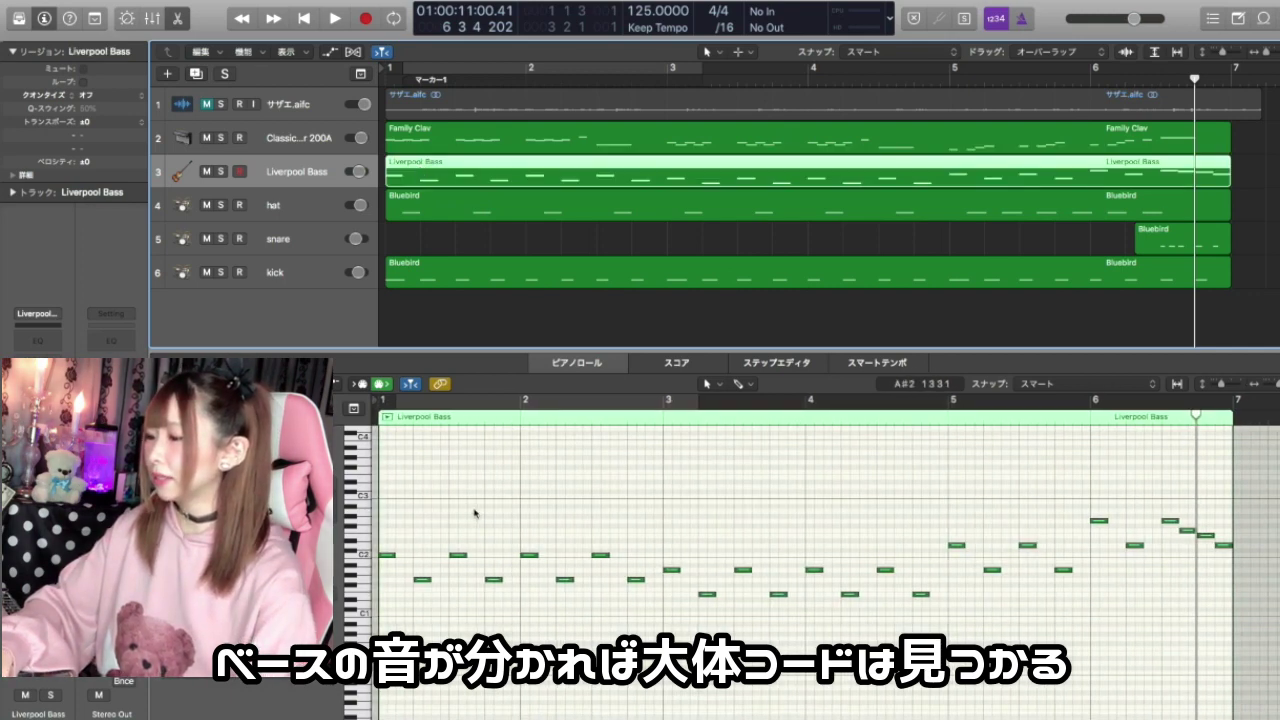
{"action": "key", "text": "Return"}
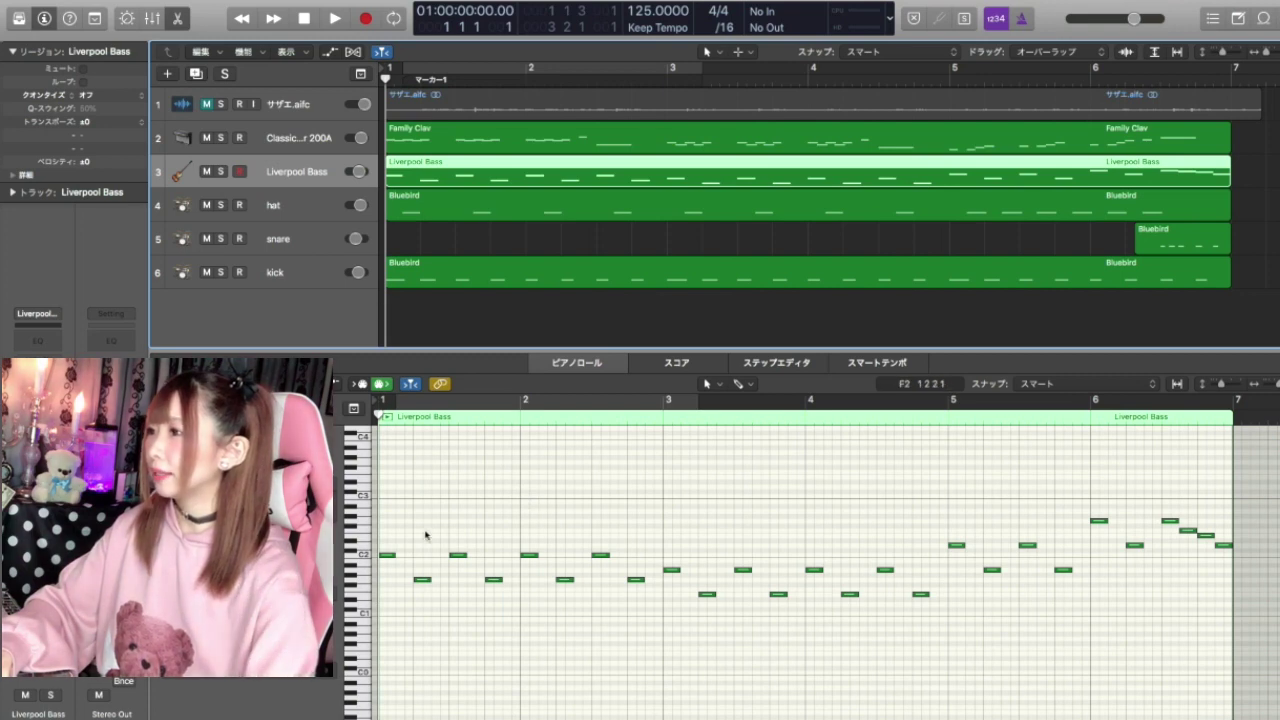
{"action": "left_click_drag", "start_coordinate": [392, 527], "coordinate": [510, 630]}
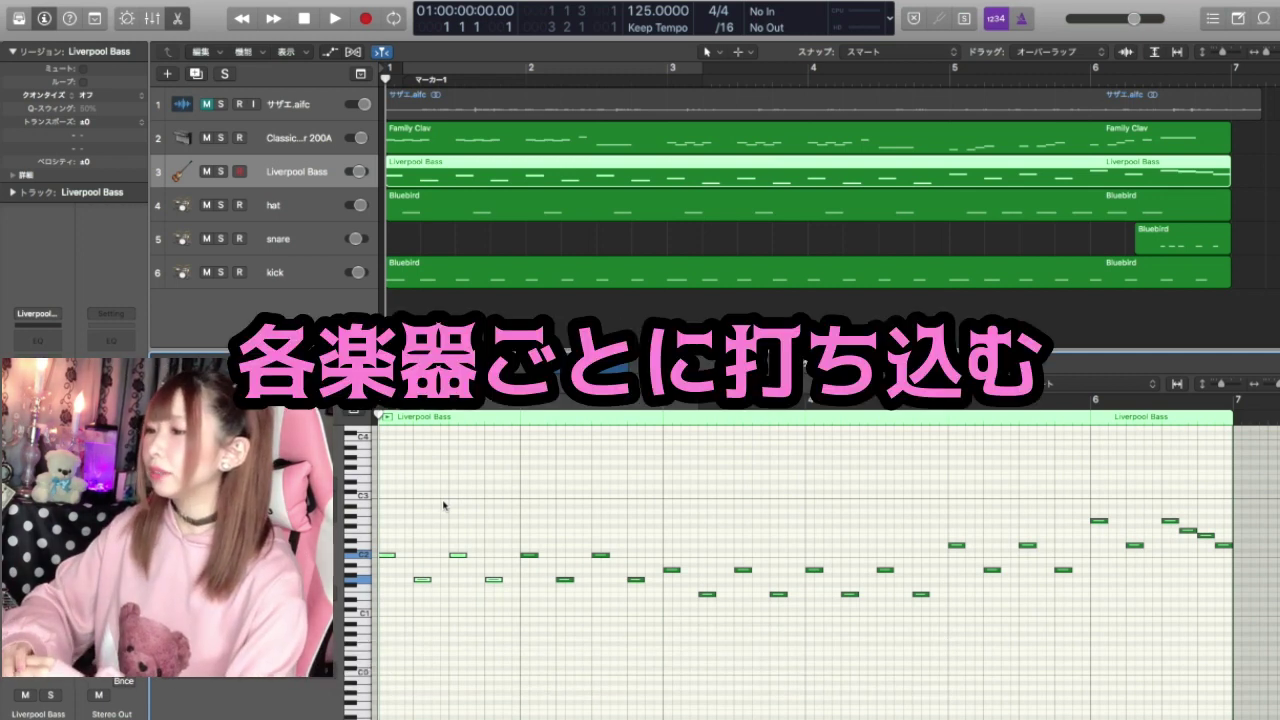
Solo the kick track and play its pattern from the start of the song
{"action": "left_click", "coordinate": [295, 271]}
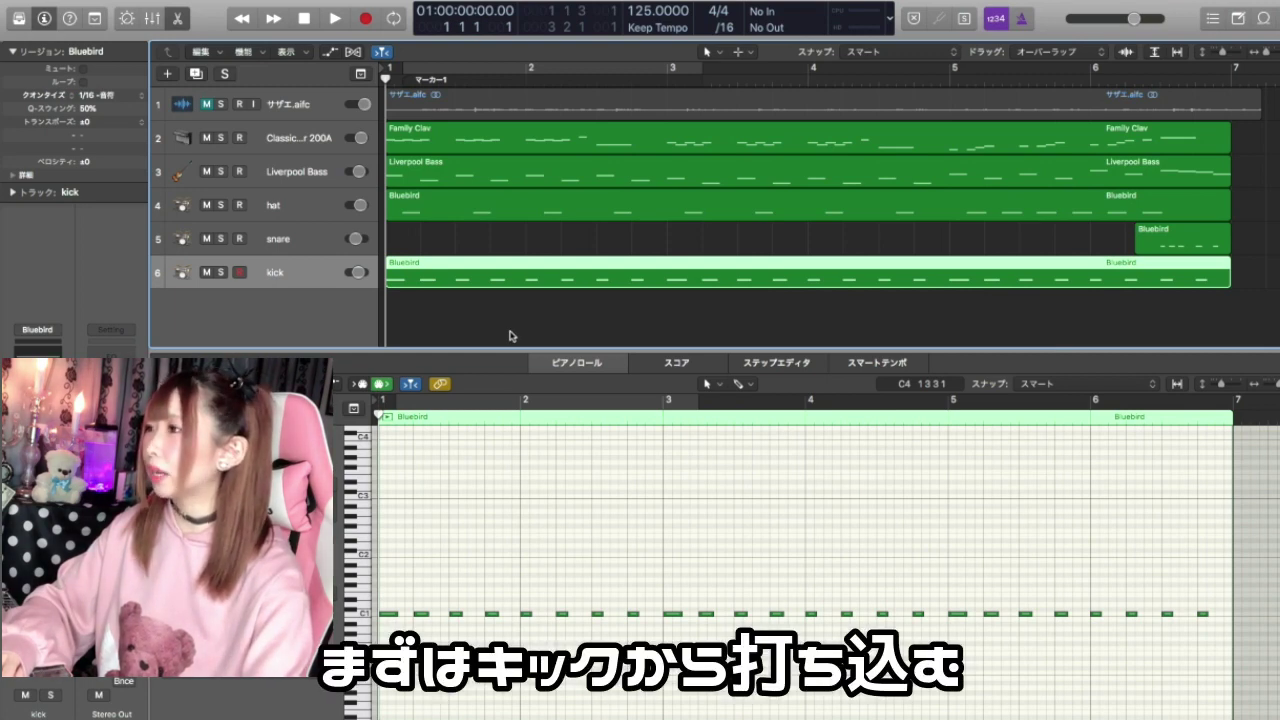
{"action": "left_click", "coordinate": [220, 272]}
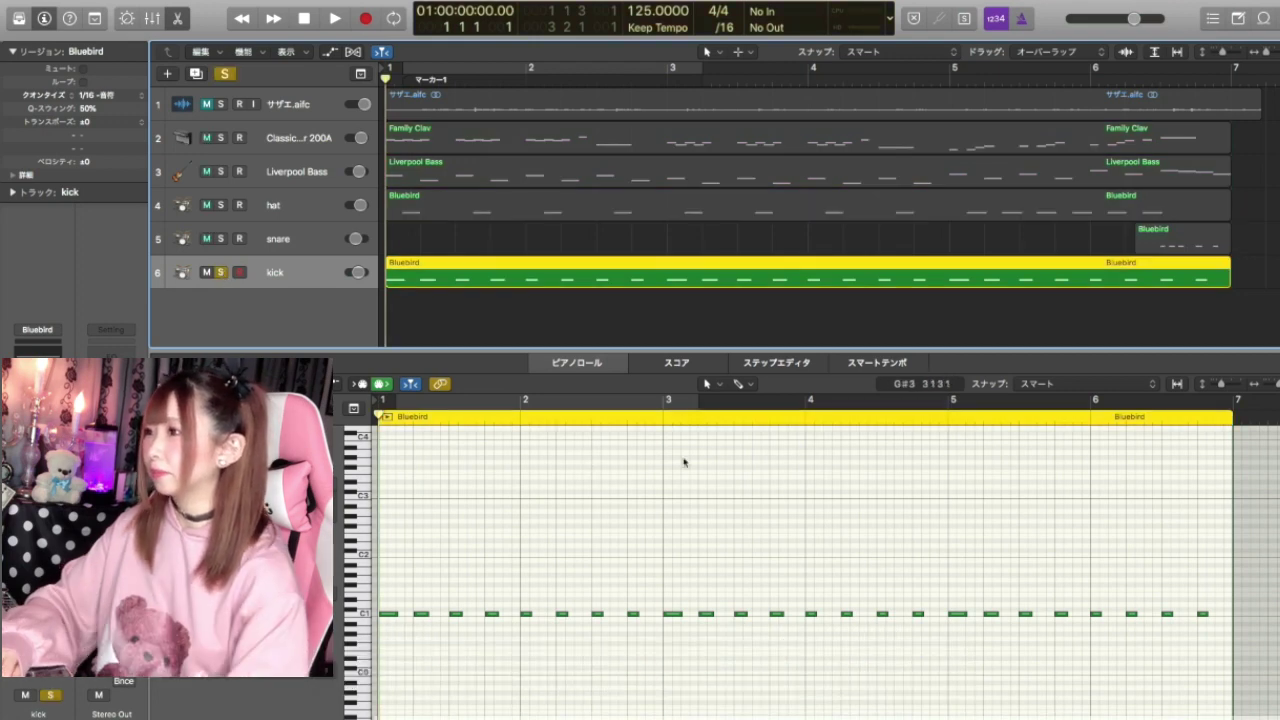
{"action": "key", "text": "space"}
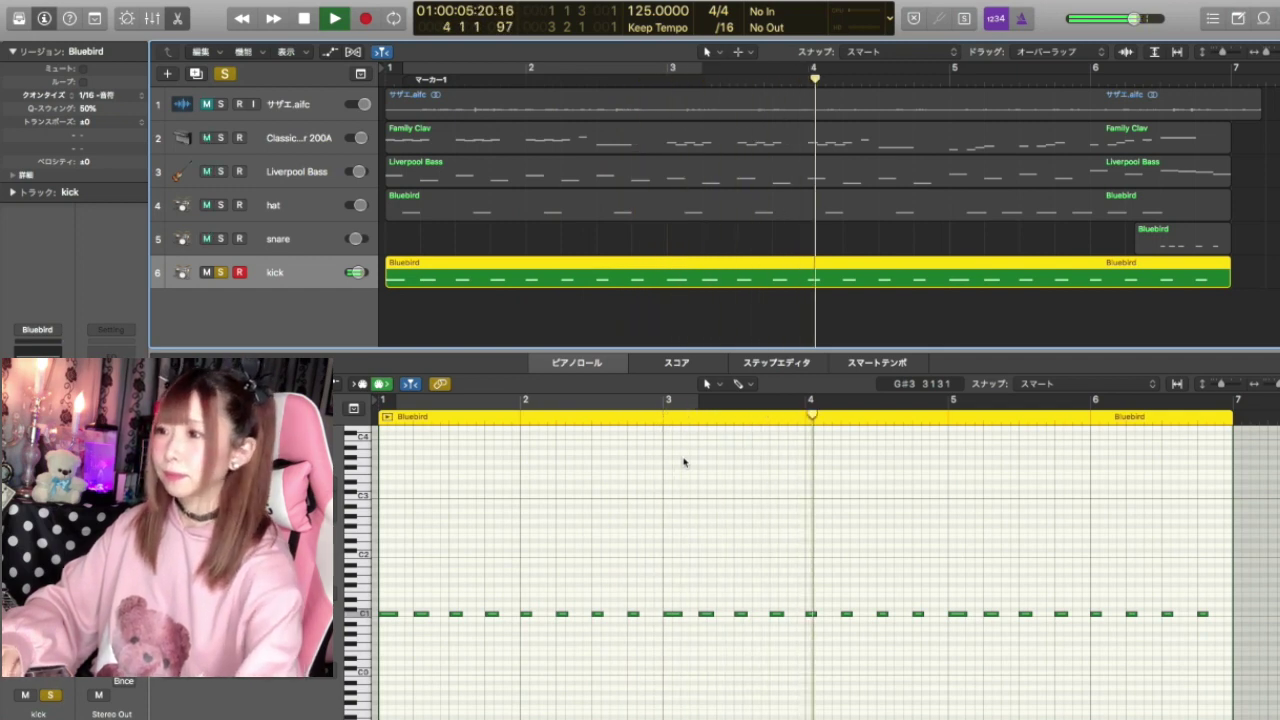
{"action": "key", "text": "space"}
{"action": "left_click", "coordinate": [758, 496]}
Switch the solo to the hat track and play its pattern from the start through bar 6
{"action": "left_click", "coordinate": [281, 210]}
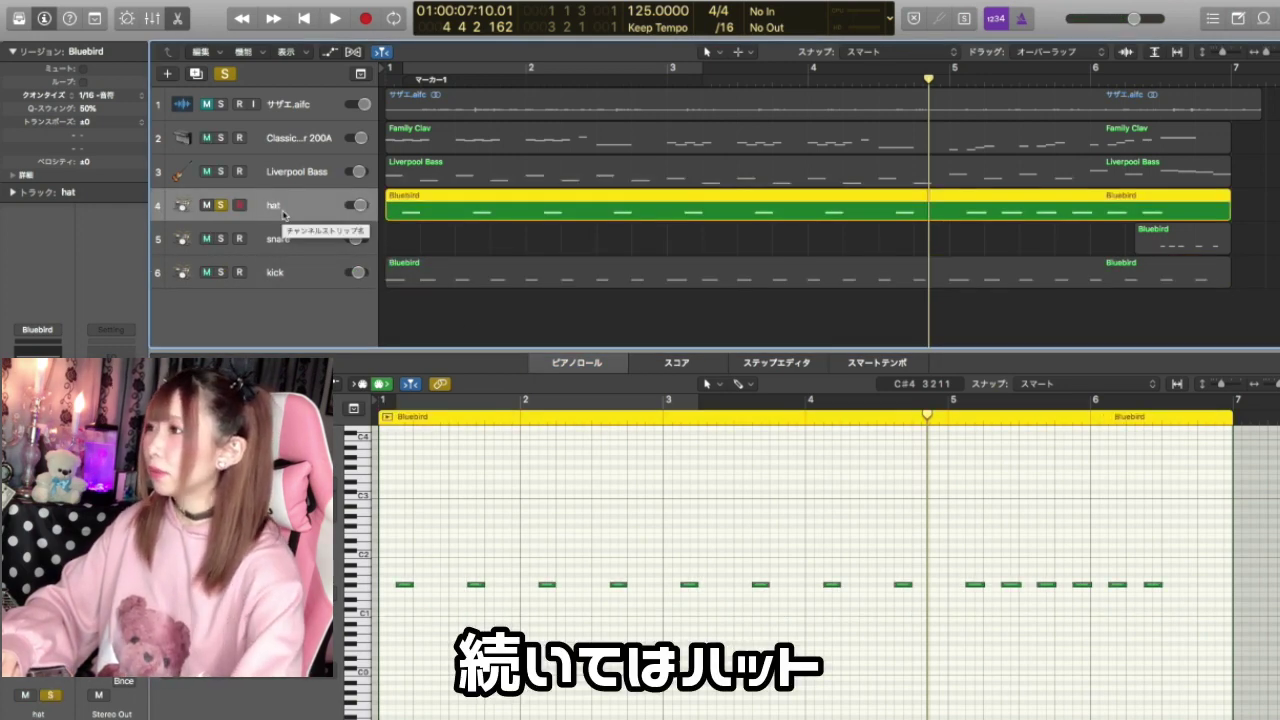
{"action": "key", "text": "Return"}
{"action": "key", "text": "space"}
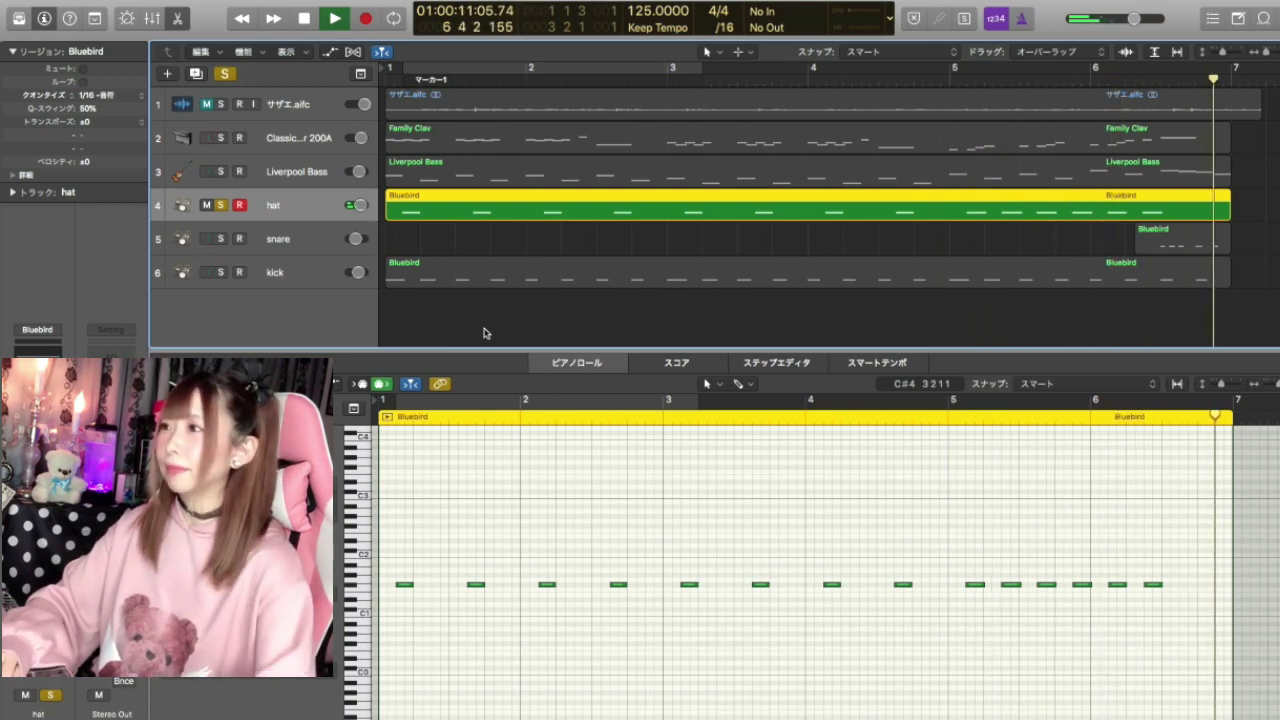
{"action": "key", "text": "space"}
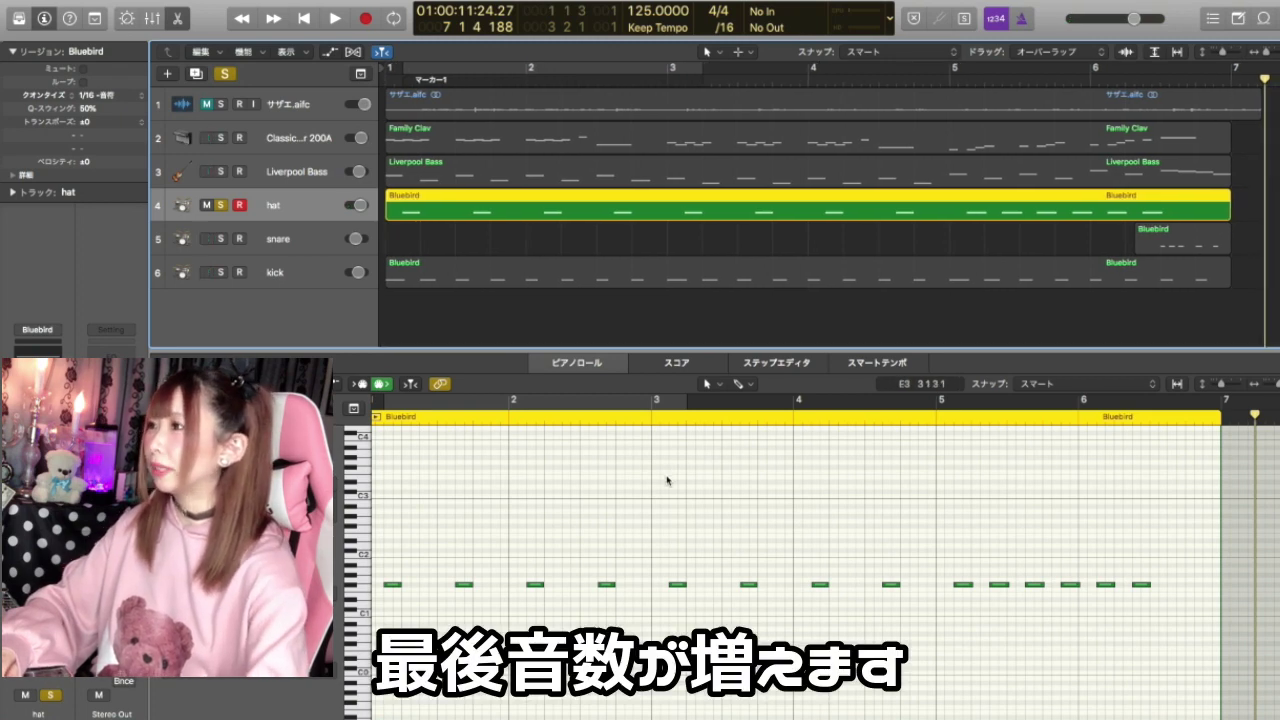
Unsolo the hat track, then solo the snare track and listen to its bar 6 fill
{"action": "key", "text": "s"}
{"action": "left_click", "coordinate": [307, 246]}
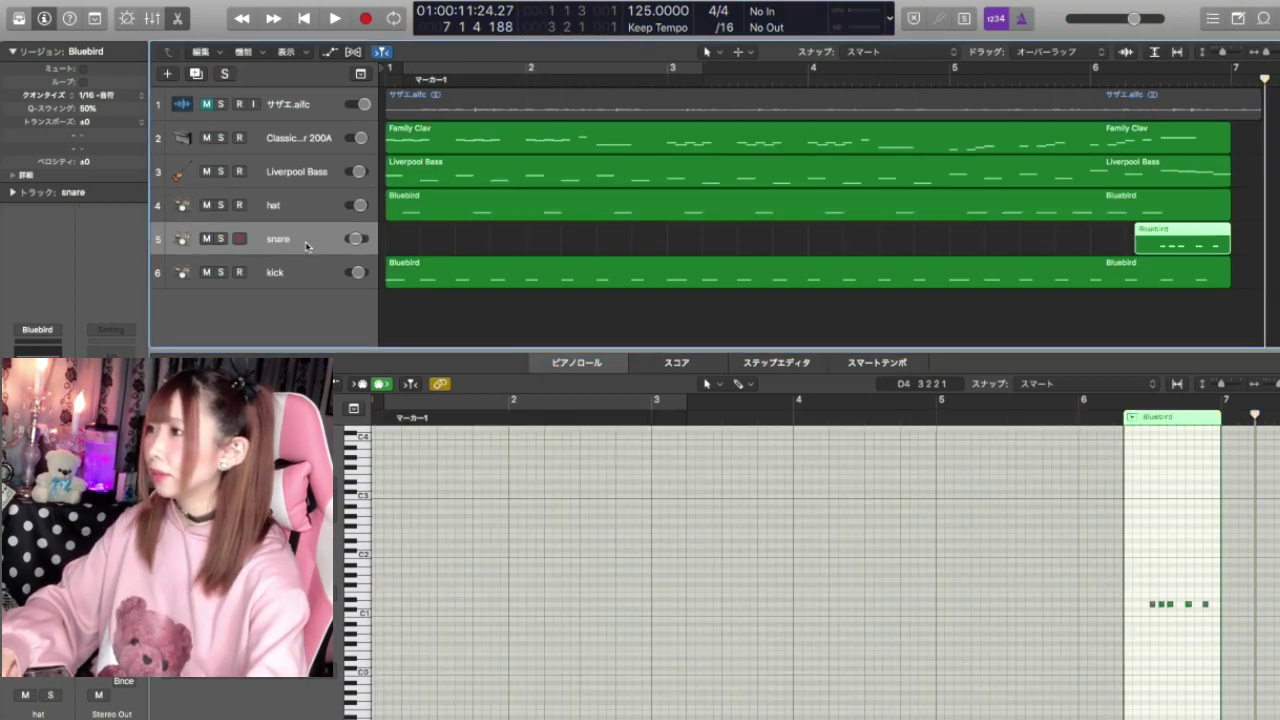
{"action": "left_click", "coordinate": [221, 239]}
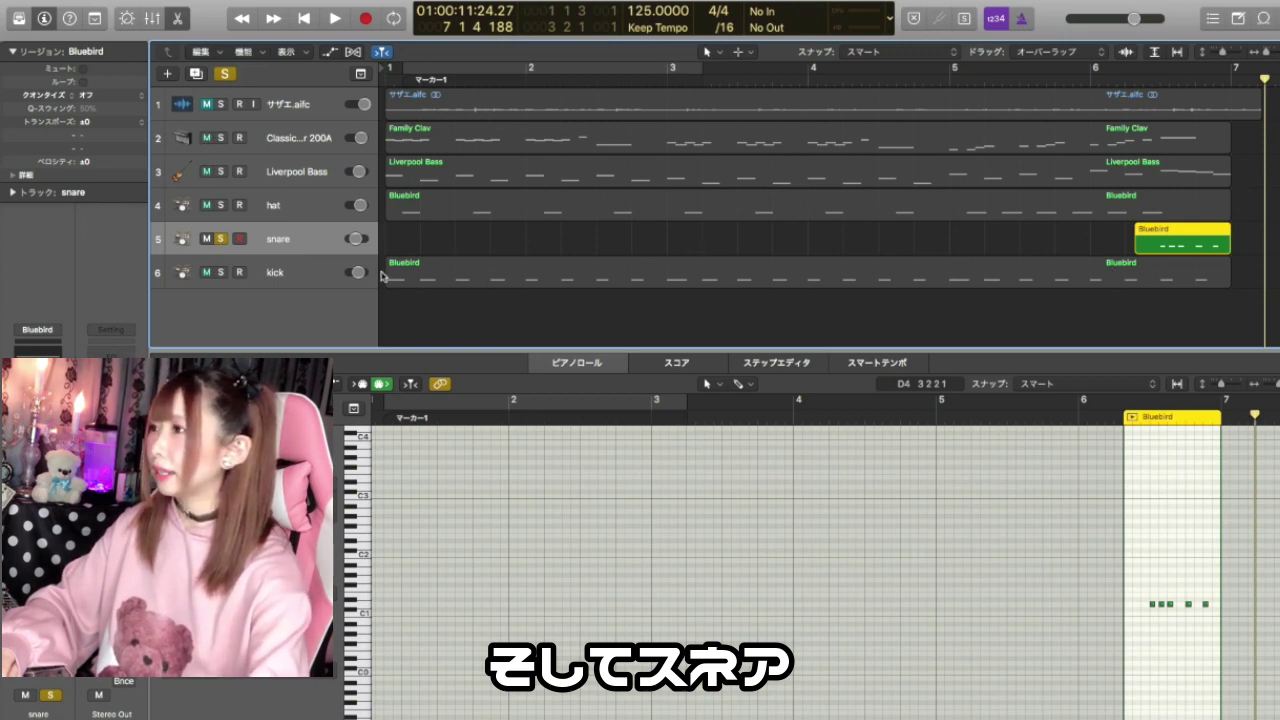
{"action": "key", "text": "space"}
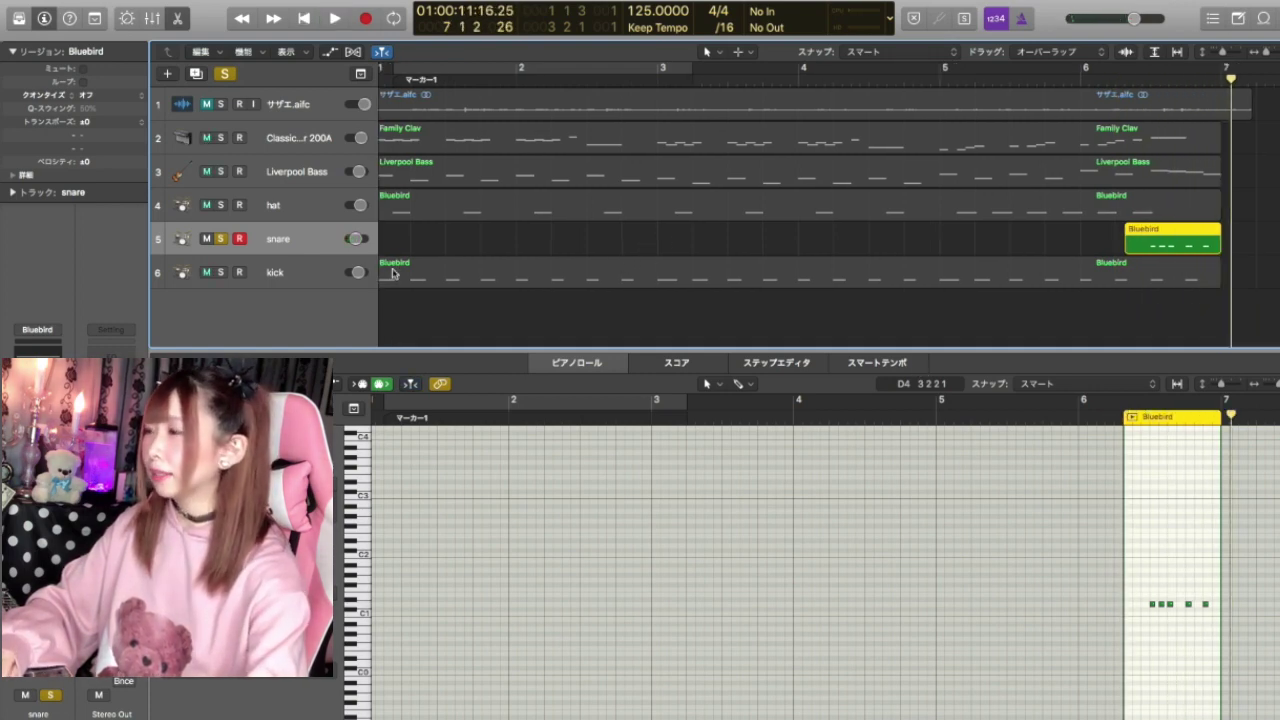
Add the hat and kick tracks to the soloed snare and play the full drum part from the start
{"action": "left_click", "coordinate": [222, 205]}
{"action": "left_click", "coordinate": [222, 272]}
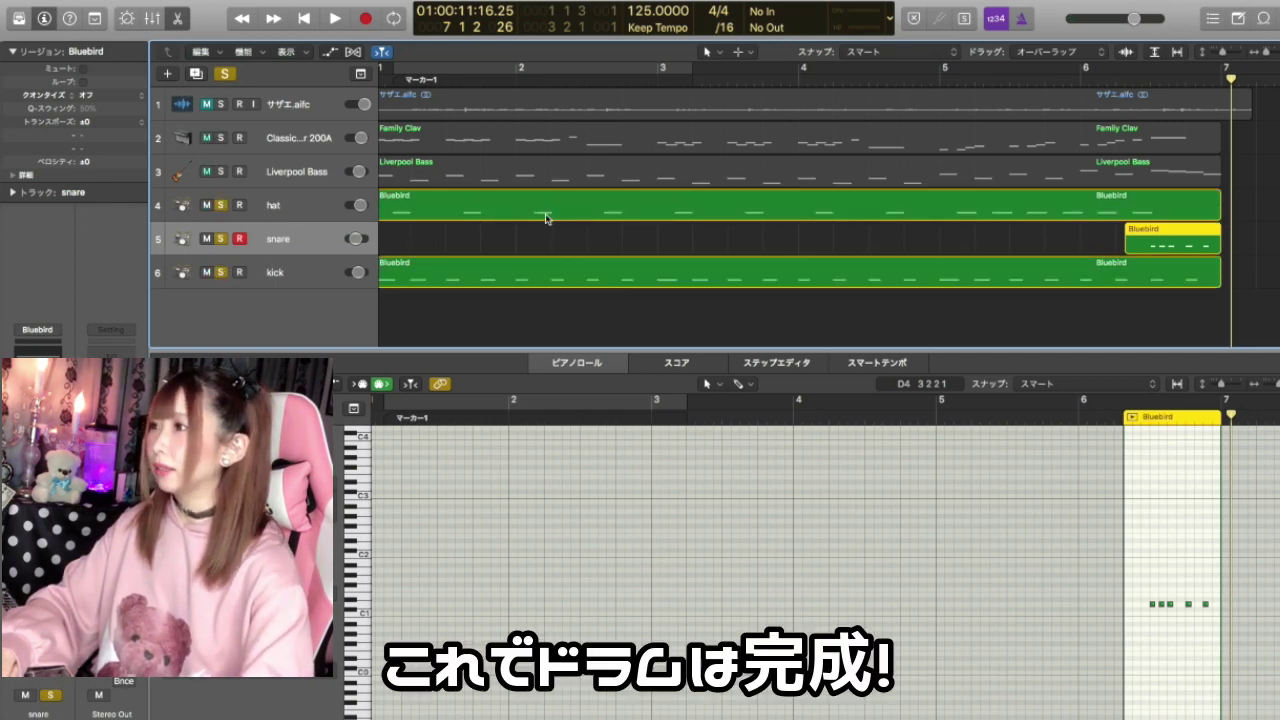
{"action": "key", "text": "Return"}
{"action": "key", "text": "space"}
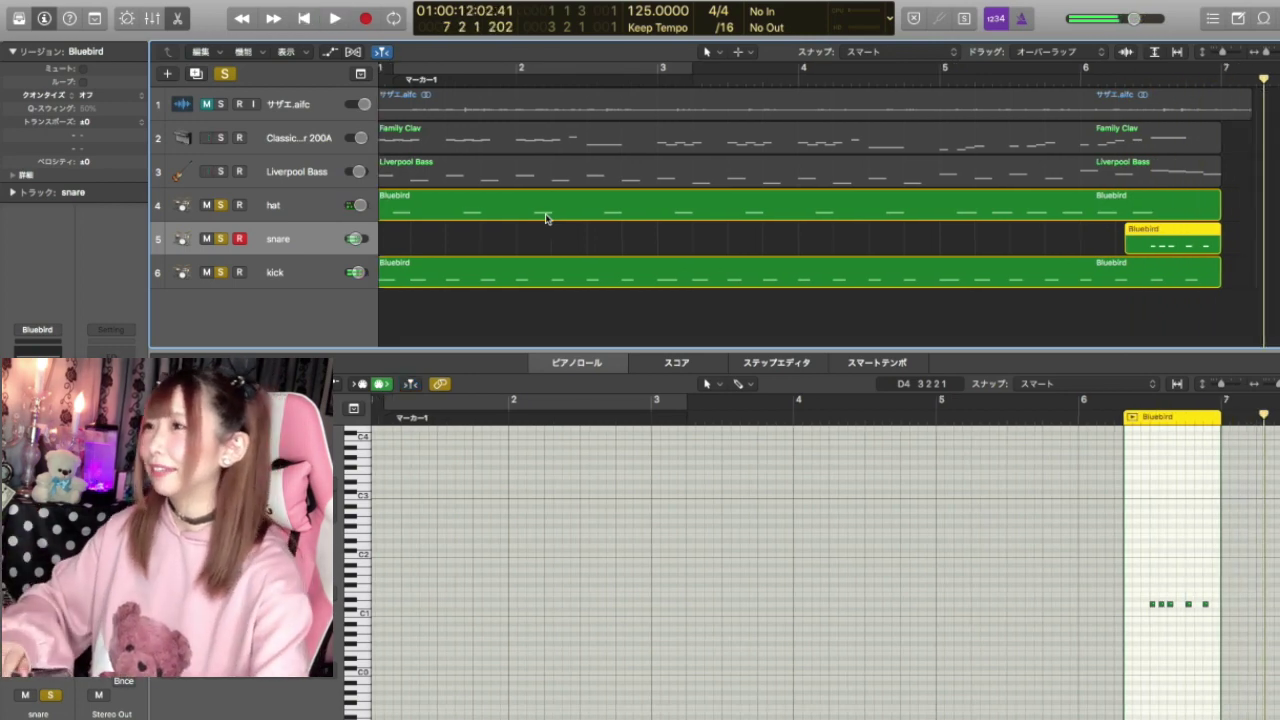
Solo only the Liverpool Bass track, show its notes, and play the bass line from the start
{"action": "key", "text": "Return"}
{"action": "left_click", "coordinate": [221, 172]}
{"action": "left_click_drag", "start_coordinate": [223, 207], "coordinate": [228, 265]}
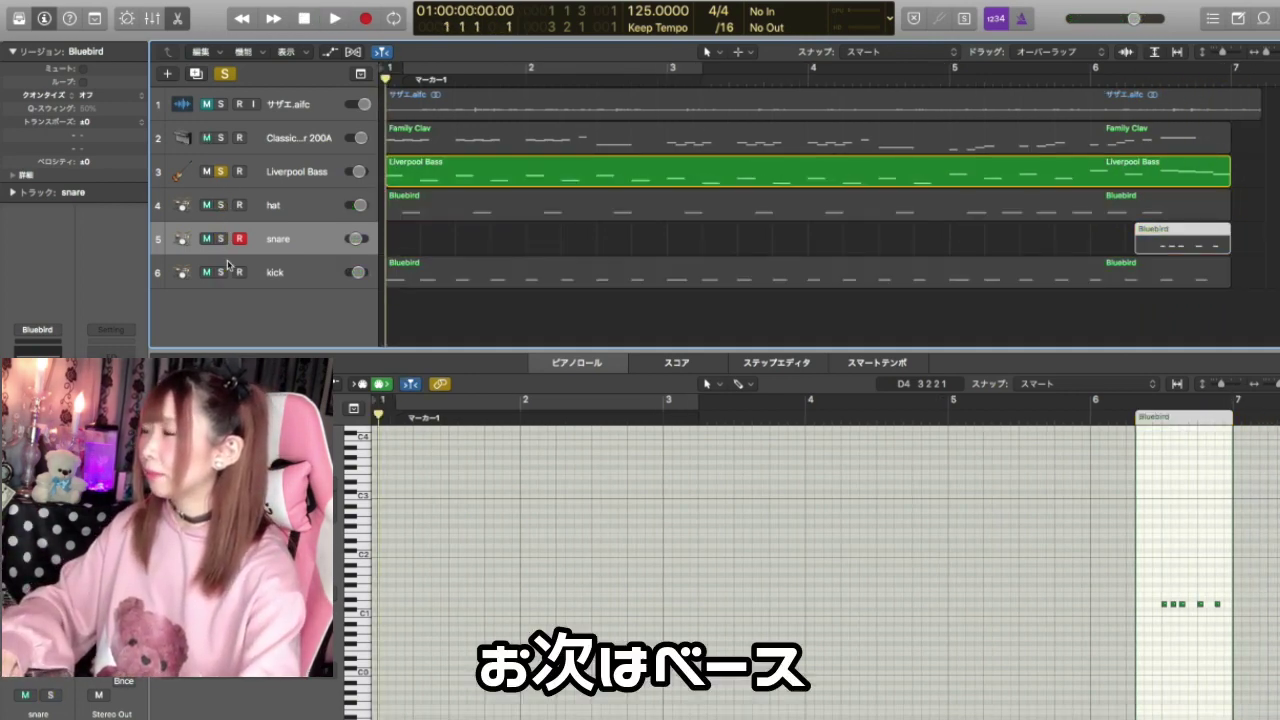
{"action": "left_click", "coordinate": [287, 172]}
{"action": "left_click", "coordinate": [533, 503]}
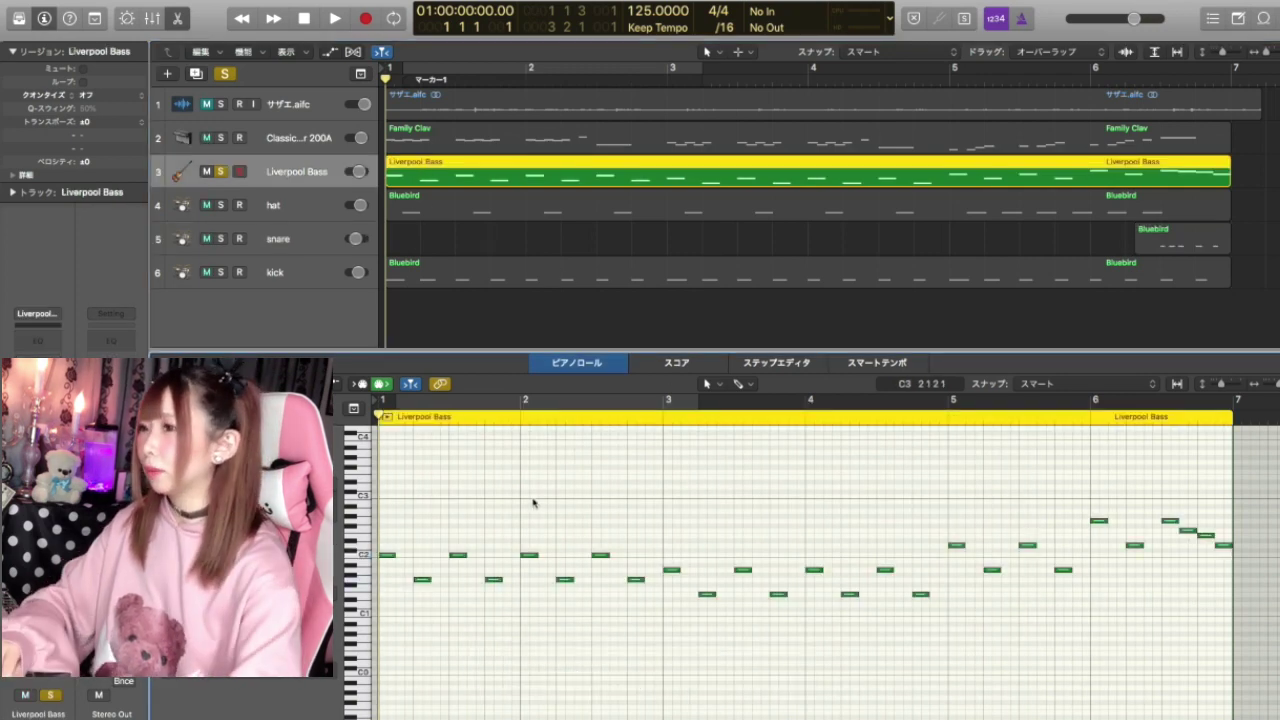
{"action": "key", "text": "space"}
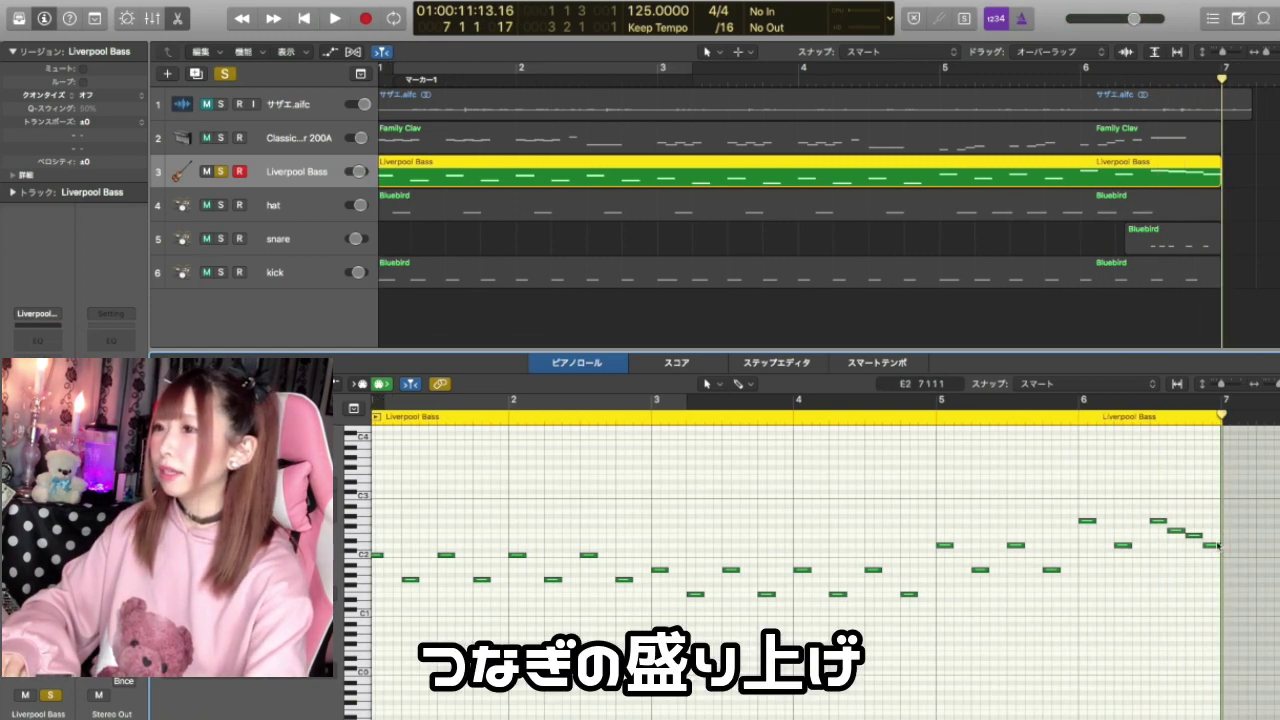
{"action": "key", "text": "Return"}
{"action": "key", "text": "space"}
Solo the hat, snare and kick tracks along with the bass and play the rhythm section from the start
{"action": "left_click", "coordinate": [221, 205]}
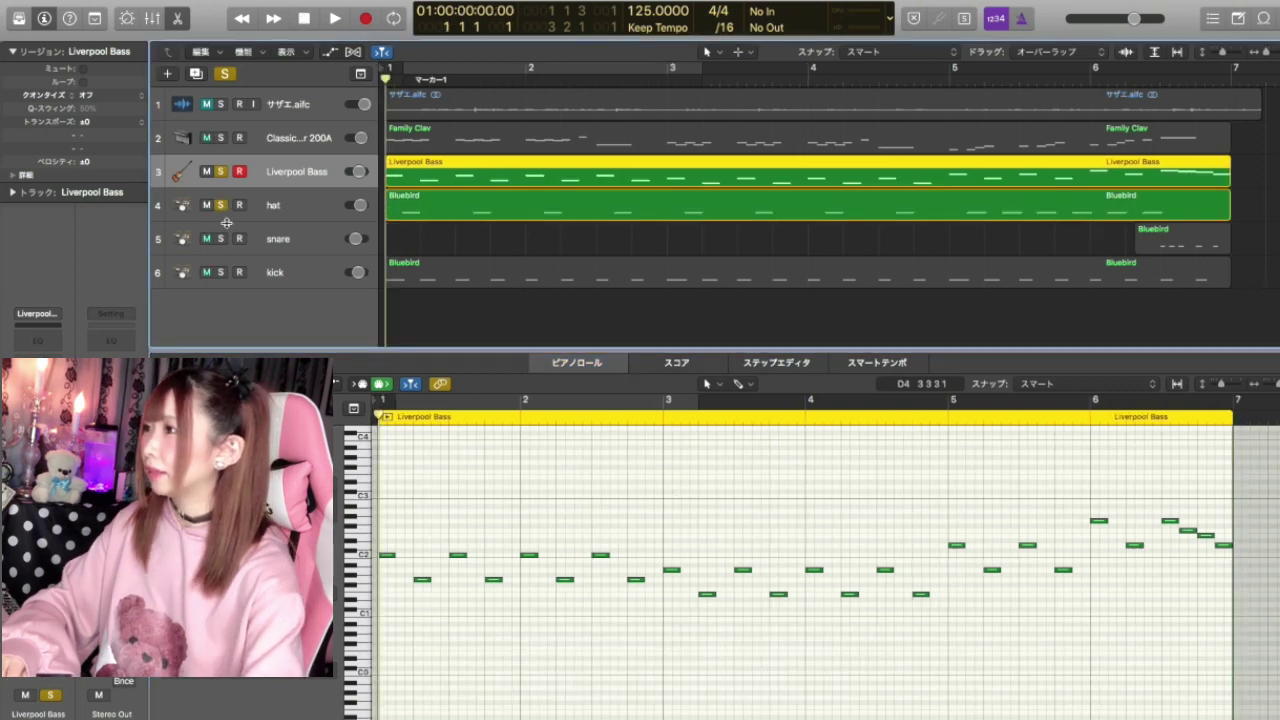
{"action": "left_click", "coordinate": [221, 238]}
{"action": "left_click", "coordinate": [221, 272]}
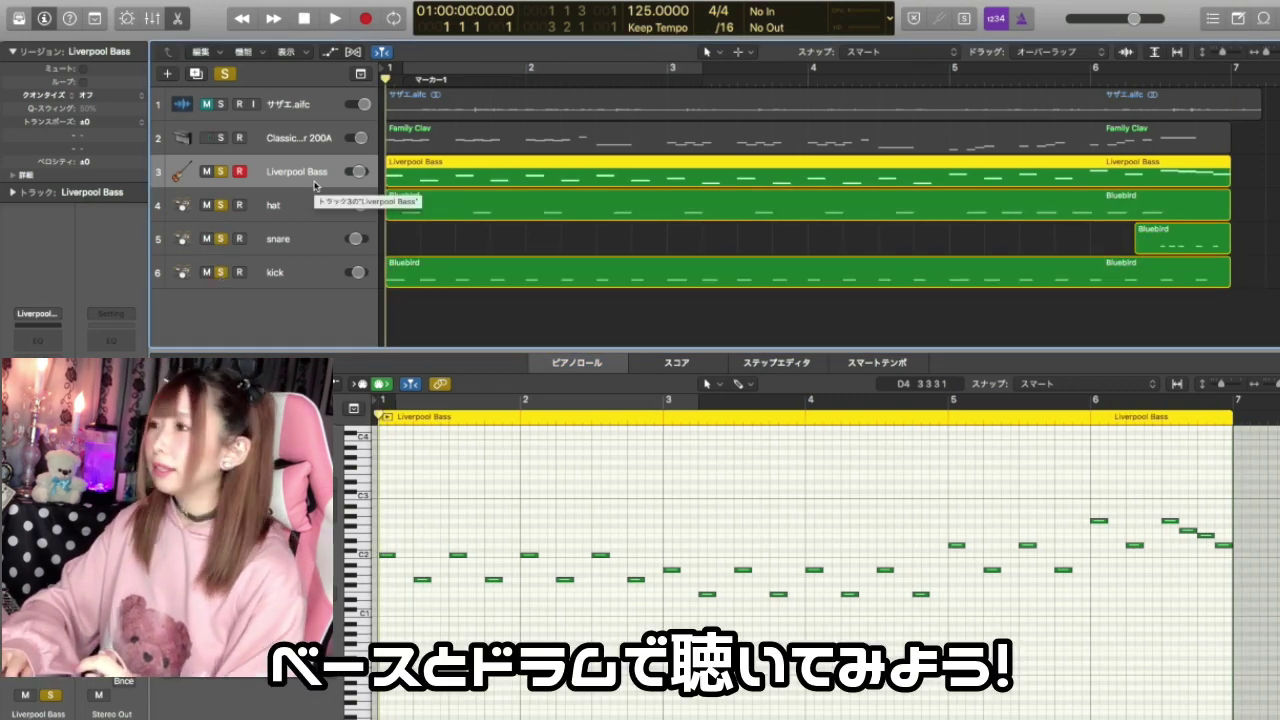
{"action": "key", "text": "space"}
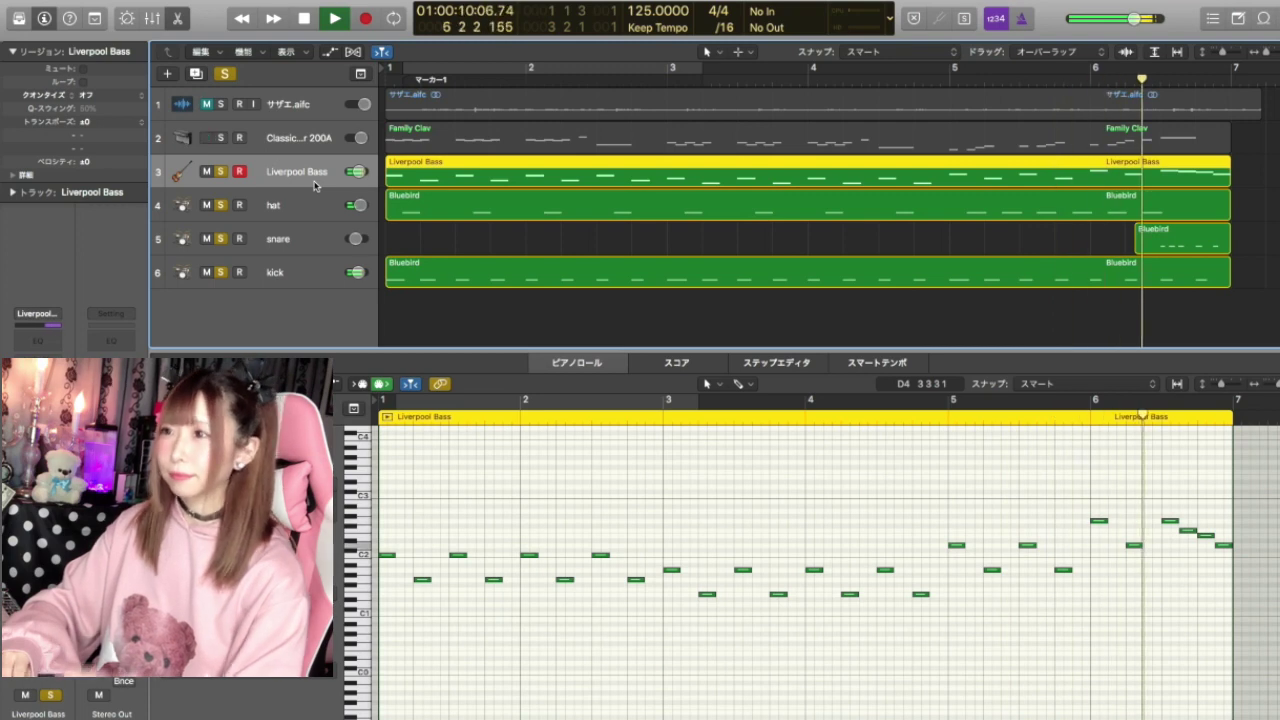
{"action": "key", "text": "space"}
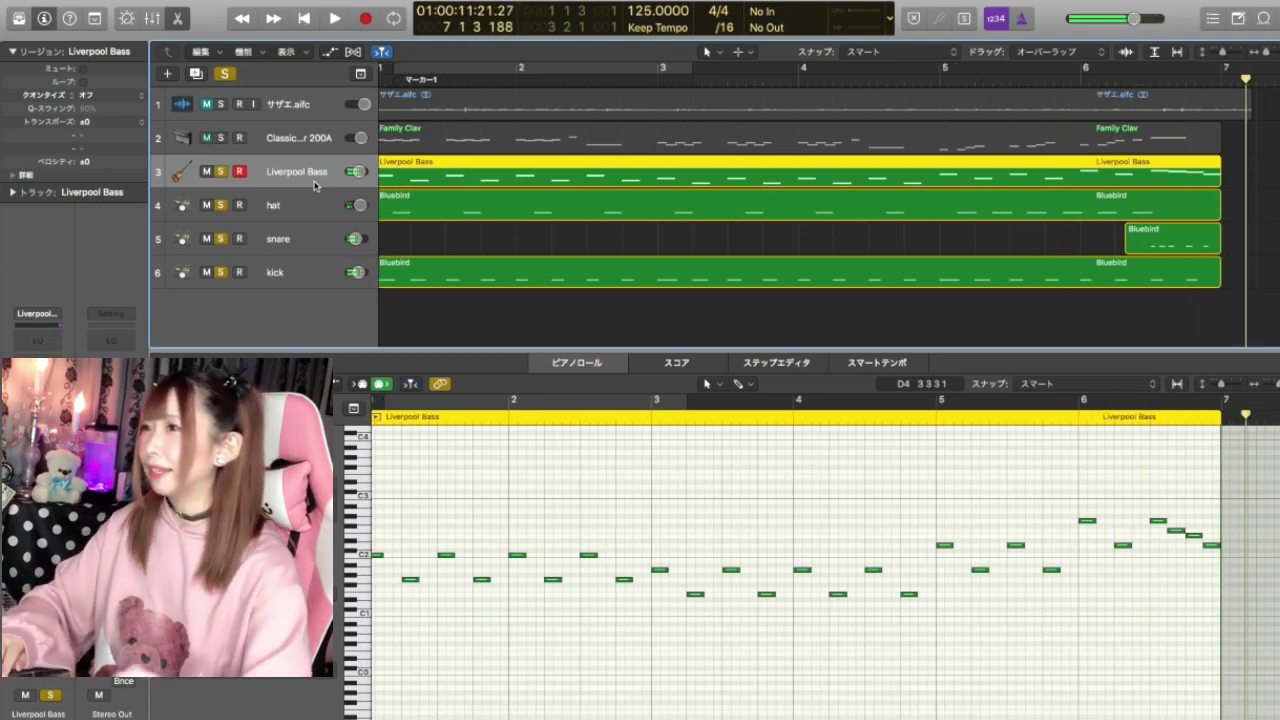
{"action": "key", "text": "Return"}
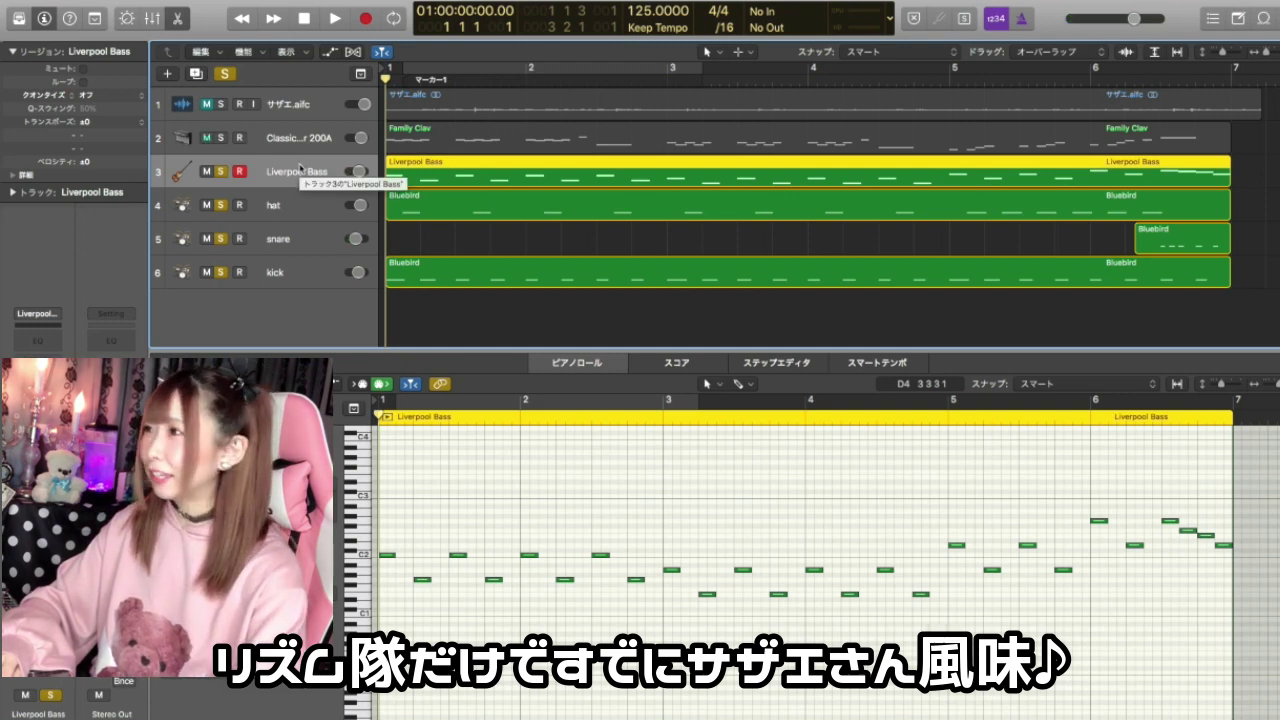
Solo only the Classic 200A electric piano track and play its melody from the start
{"action": "key", "text": "Up"}
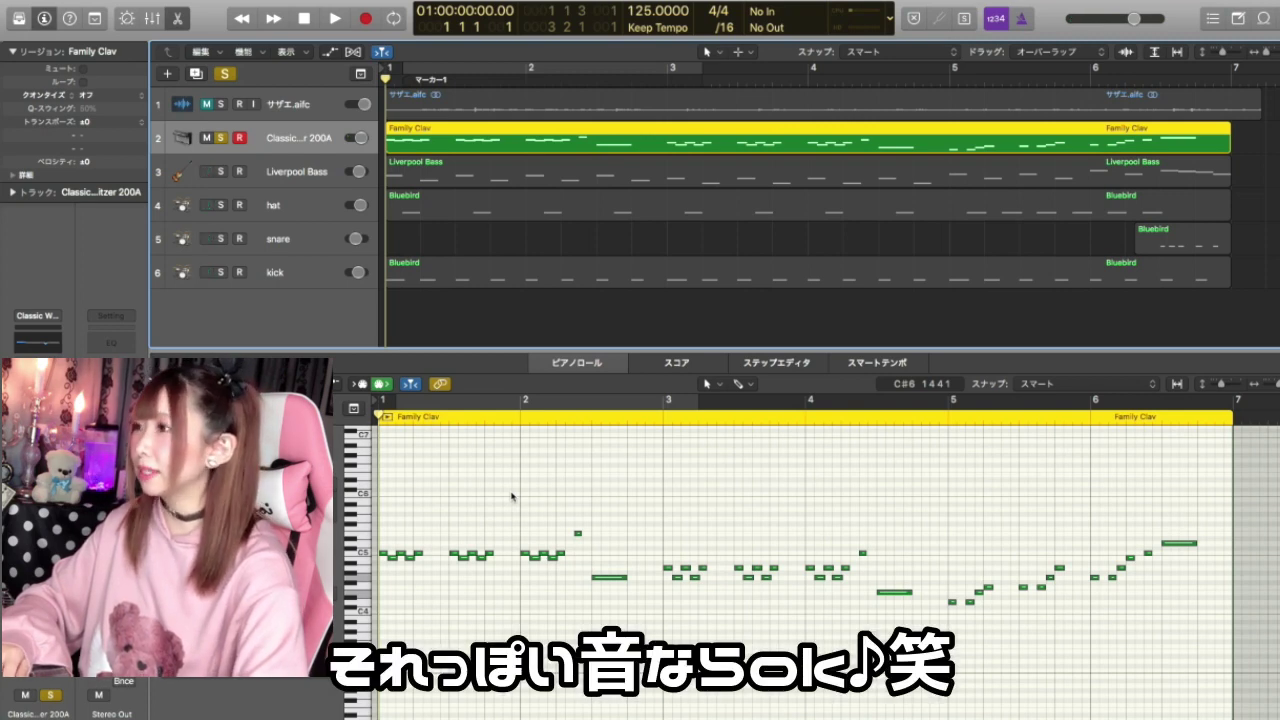
{"action": "left_click", "coordinate": [419, 492]}
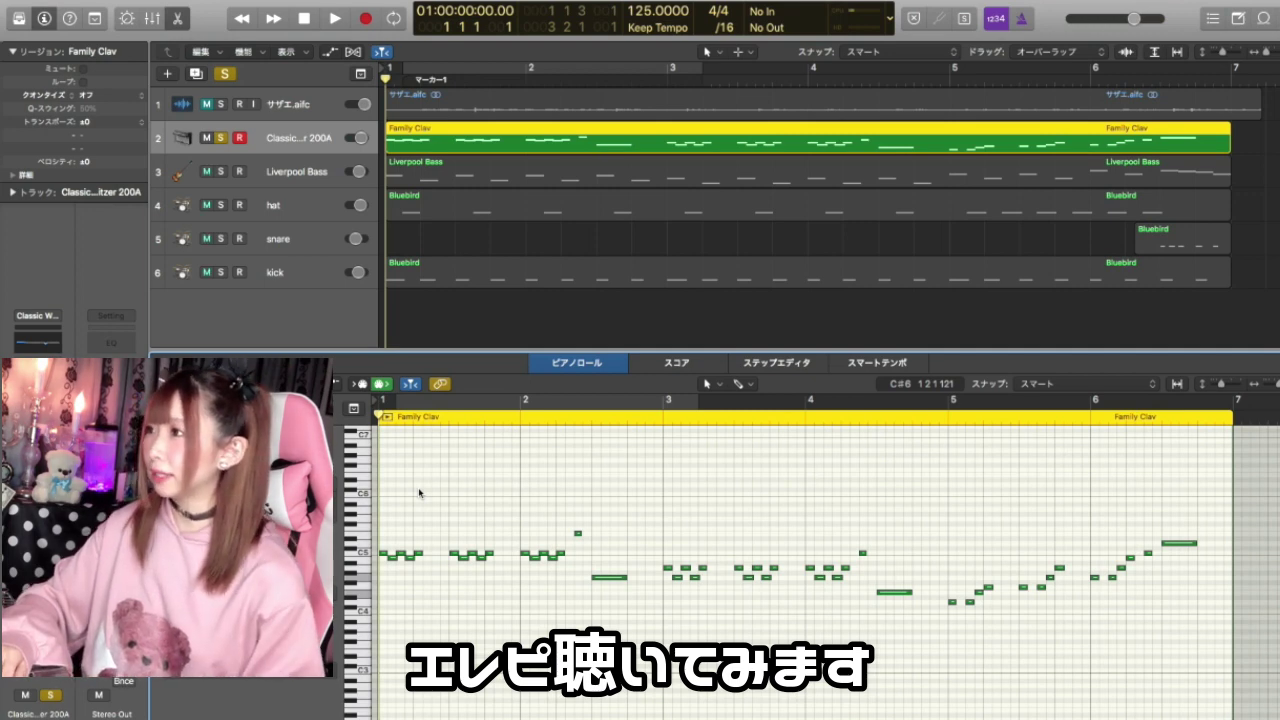
{"action": "key", "text": "space"}
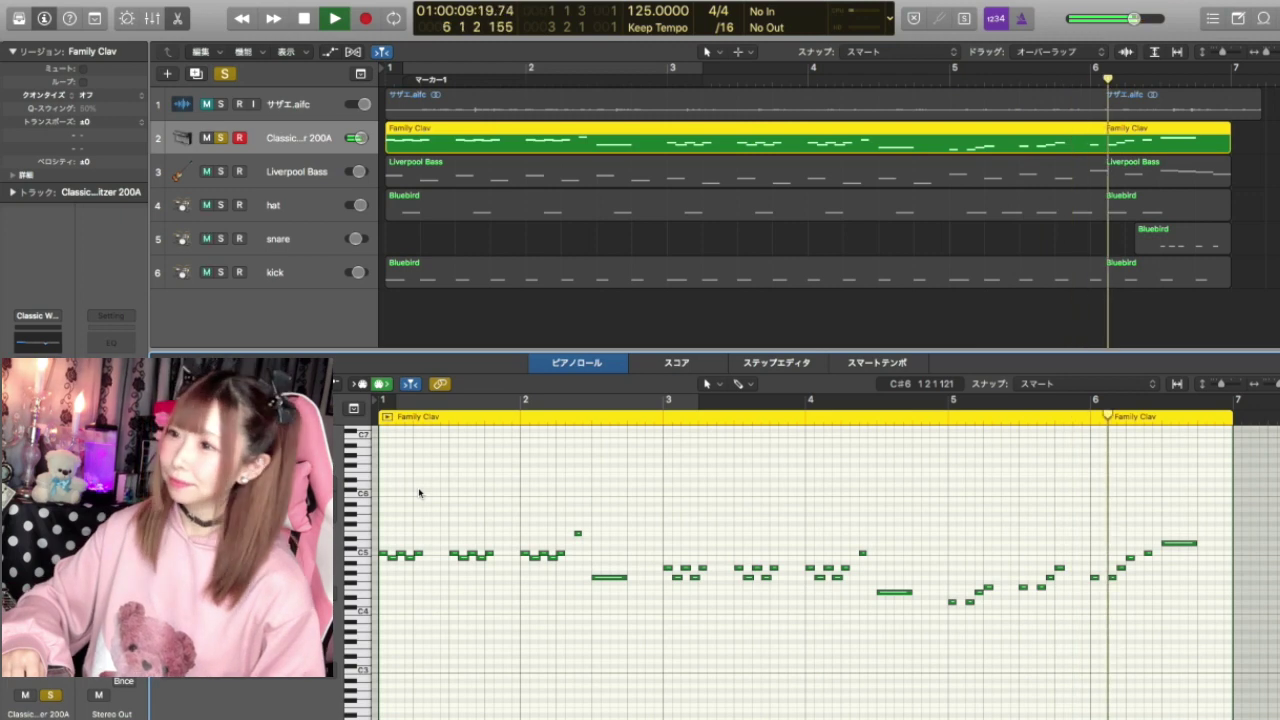
{"action": "key", "text": "space"}
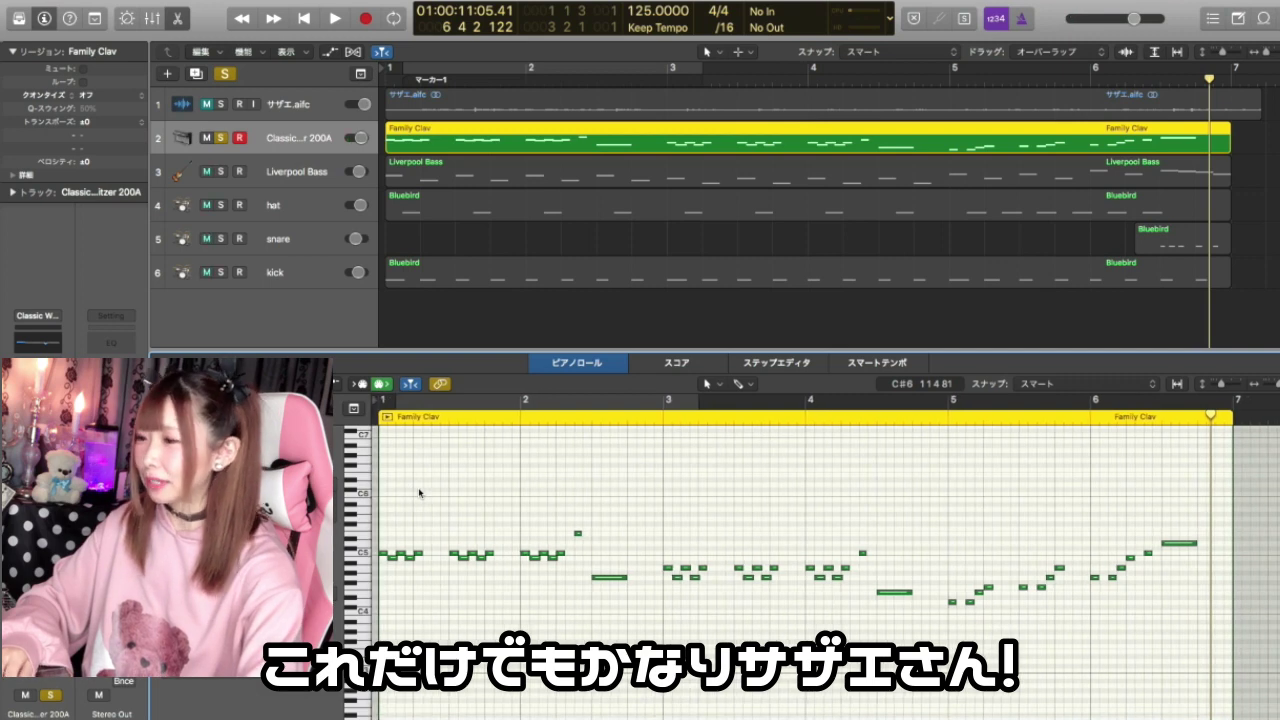
{"action": "key", "text": "Return"}
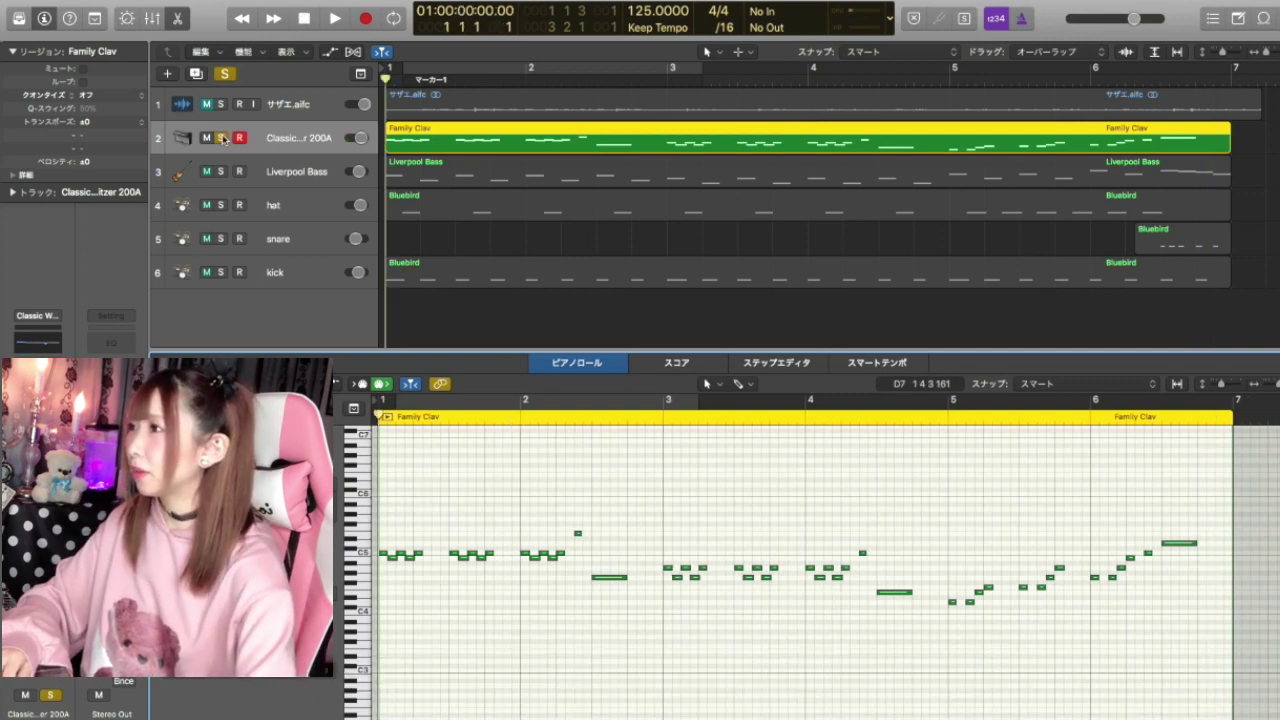
Unsolo the electric piano and play the whole arrangement with all instrument tracks through bar 6
{"action": "left_click", "coordinate": [222, 138]}
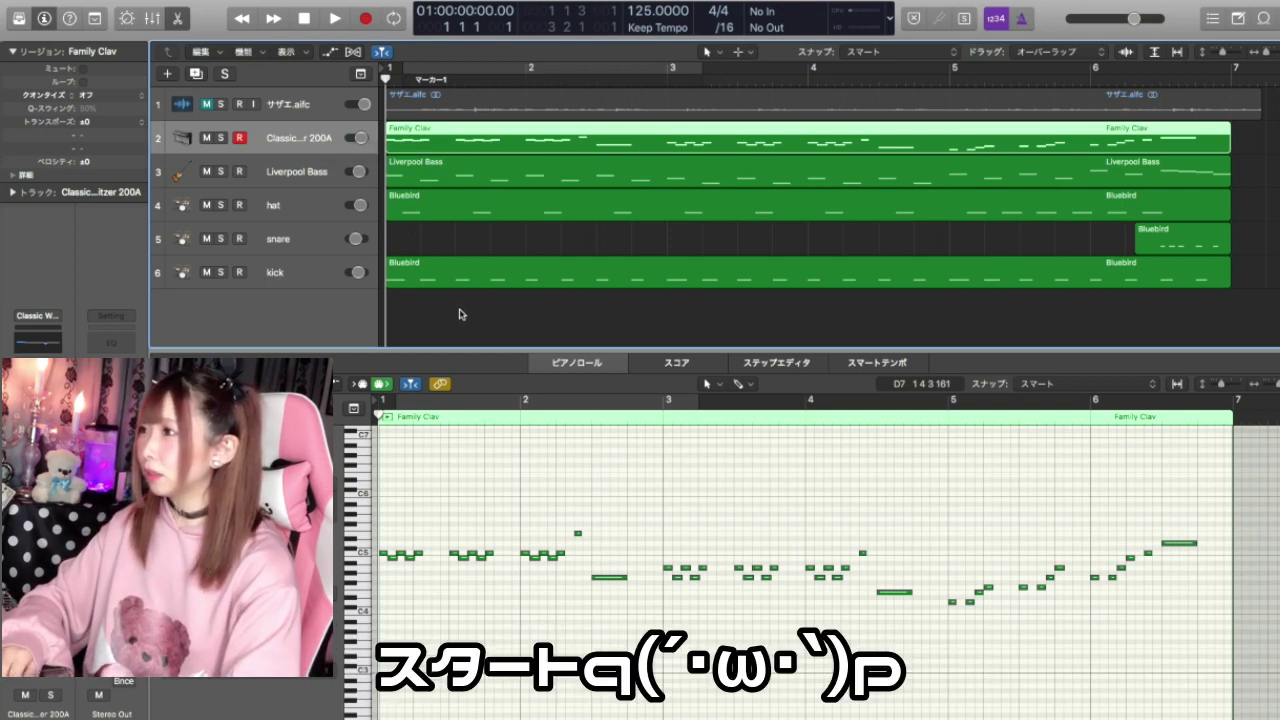
{"action": "key", "text": "space"}
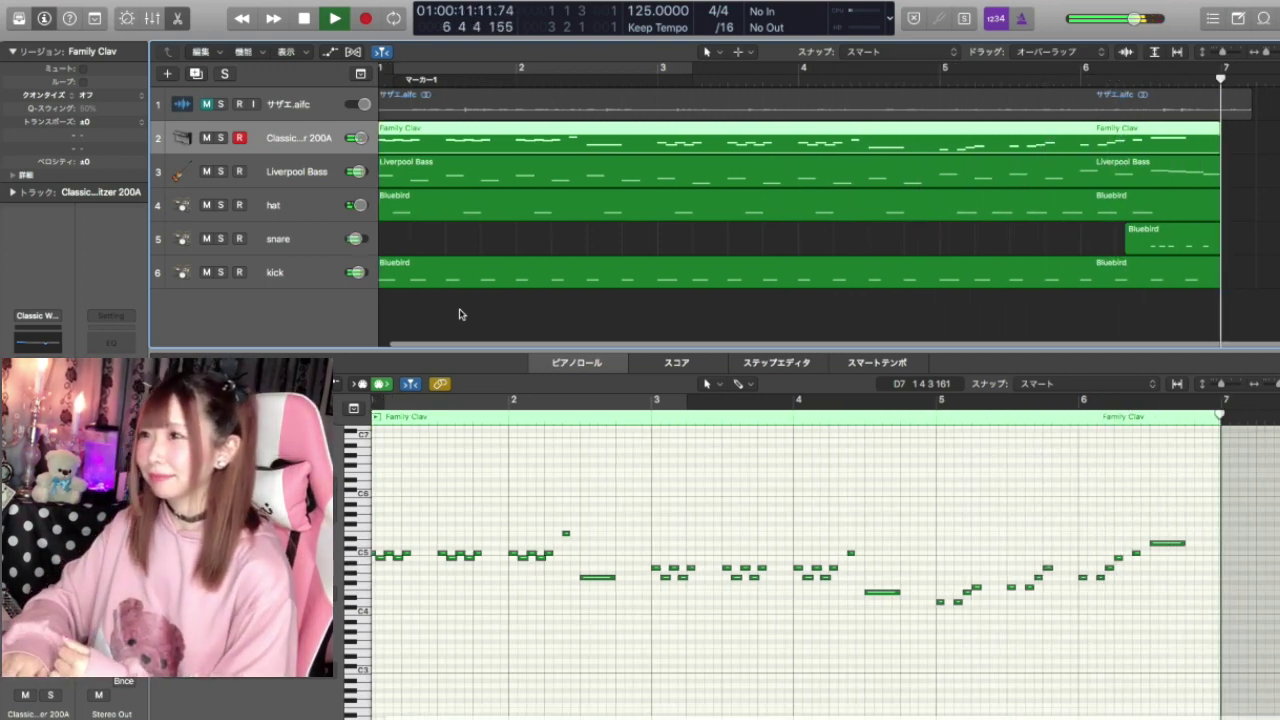
{"action": "left_click", "coordinate": [443, 254]}
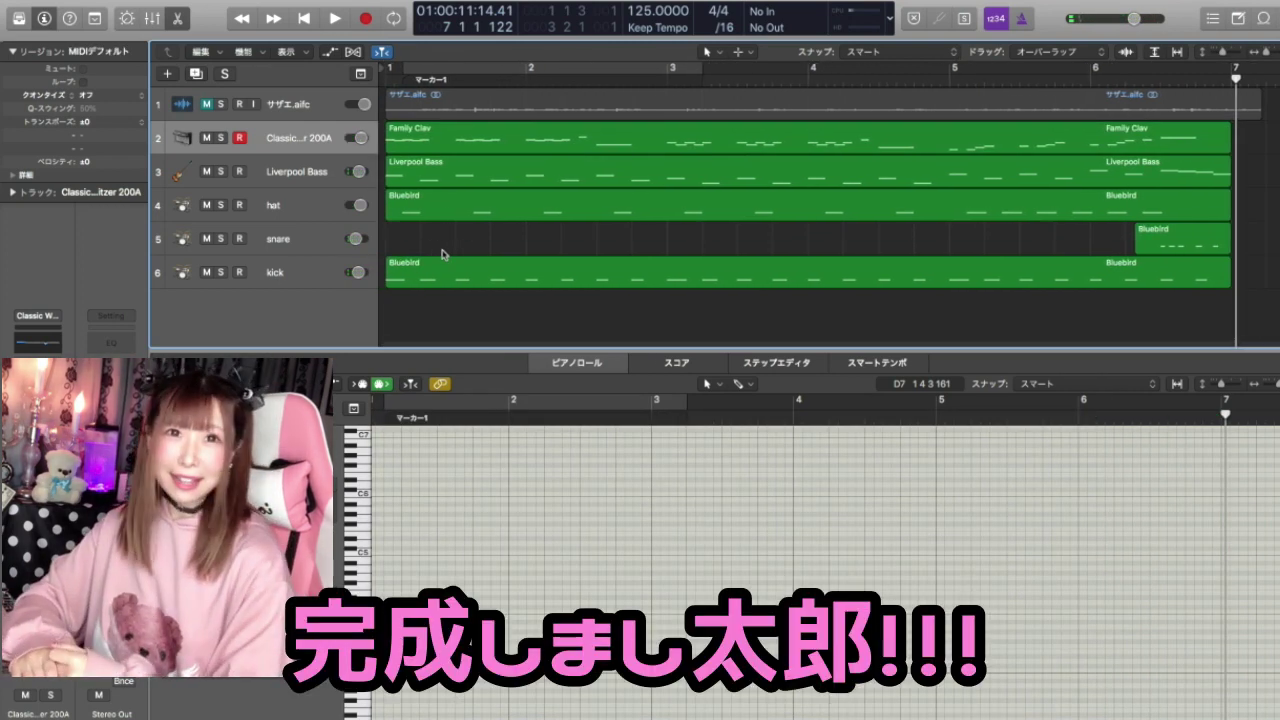